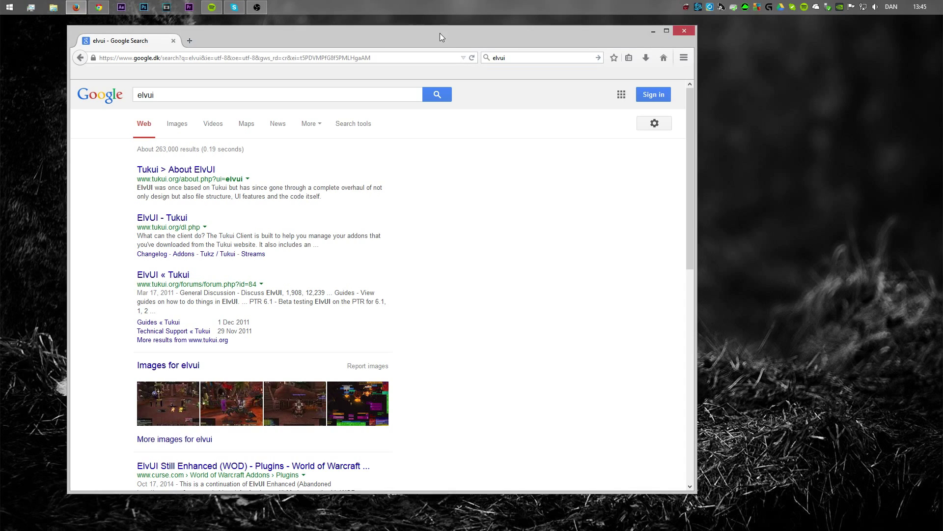
Drag the Firefox window with the elvui Google results toward the screen centre.
{"action": "left_click_drag", "start_coordinate": [441, 33], "coordinate": [475, 39]}
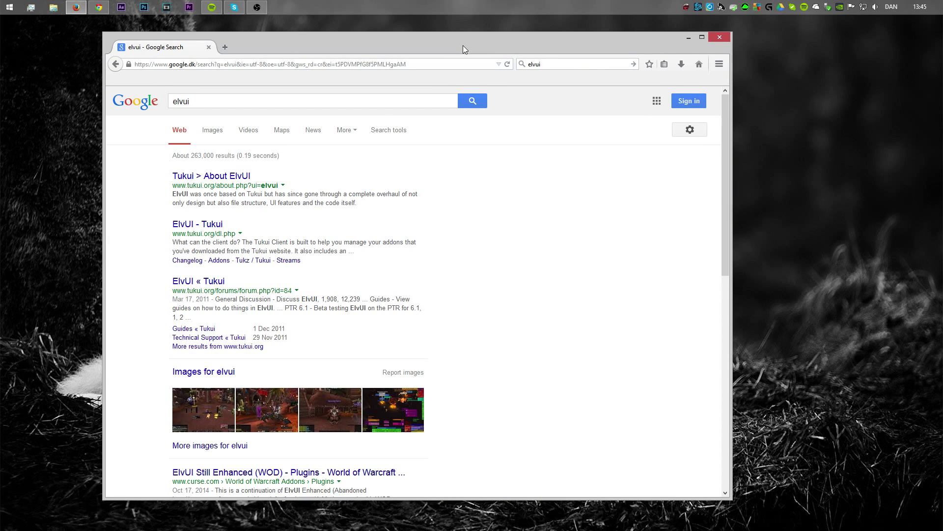
{"action": "left_click_drag", "start_coordinate": [463, 45], "coordinate": [459, 47]}
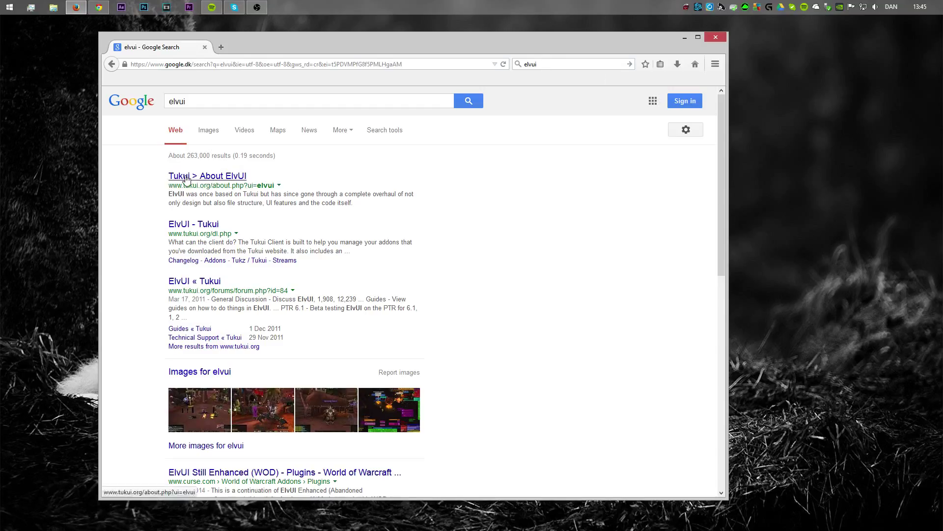
Open the Tukui 'About ElvUI' page from the Google results.
{"action": "left_click", "coordinate": [219, 177]}
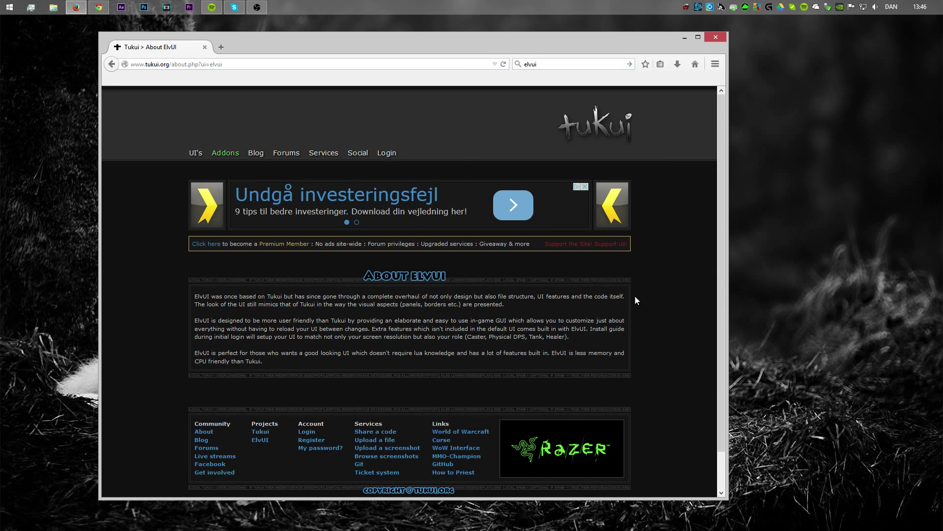
{"action": "scroll", "coordinate": [646, 302], "scroll_direction": "down", "scroll_amount": 1}
{"action": "scroll", "coordinate": [646, 302], "scroll_direction": "up", "scroll_amount": 1}
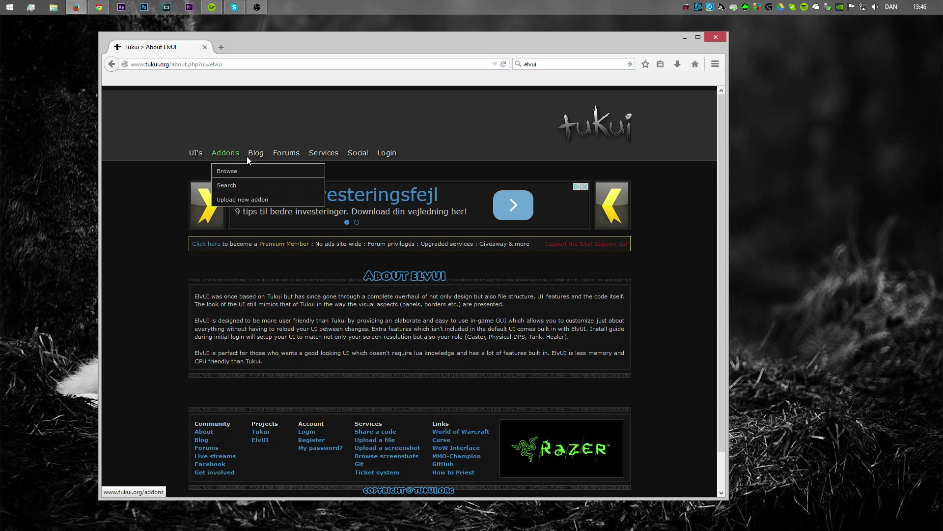
Go to the ElvUI Download page from the UI's menu and scroll down to the Windows Client.
{"action": "mouse_move", "coordinate": [395, 158]}
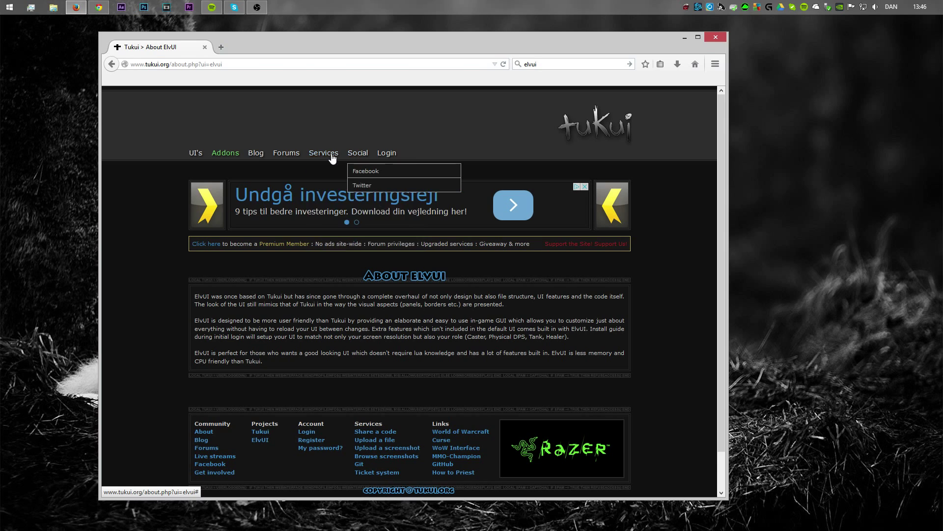
{"action": "mouse_move", "coordinate": [203, 153]}
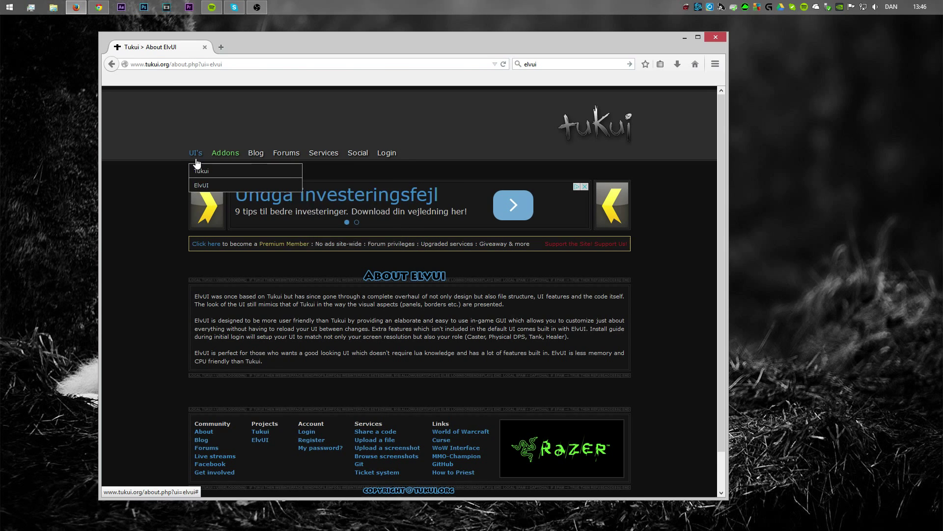
{"action": "mouse_move", "coordinate": [204, 187]}
{"action": "left_click", "coordinate": [313, 190]}
{"action": "scroll", "coordinate": [662, 349], "scroll_direction": "down", "scroll_amount": 5}
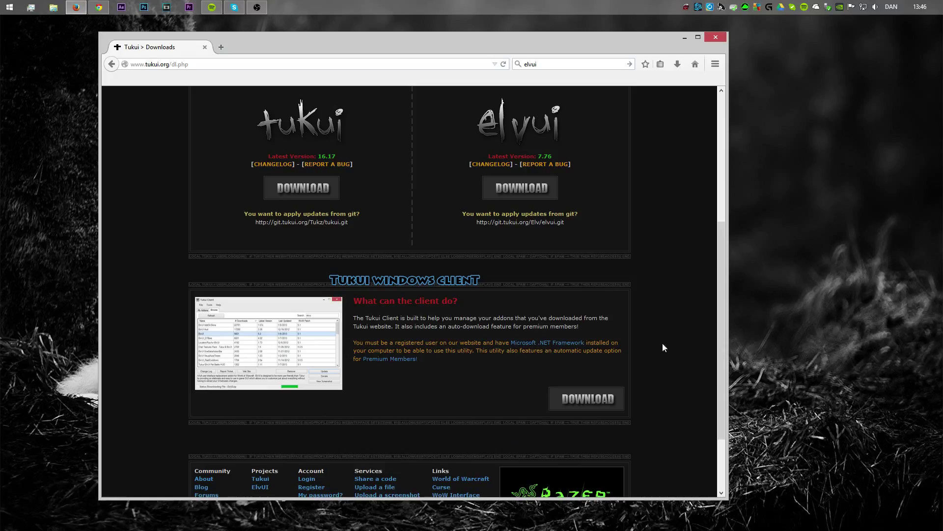
Save the Tukui Windows Client zip to disk, then browse to Downloads in File Explorer.
{"action": "left_click", "coordinate": [587, 398]}
{"action": "left_click", "coordinate": [396, 294]}
{"action": "left_click", "coordinate": [490, 341]}
{"action": "left_click", "coordinate": [53, 7]}
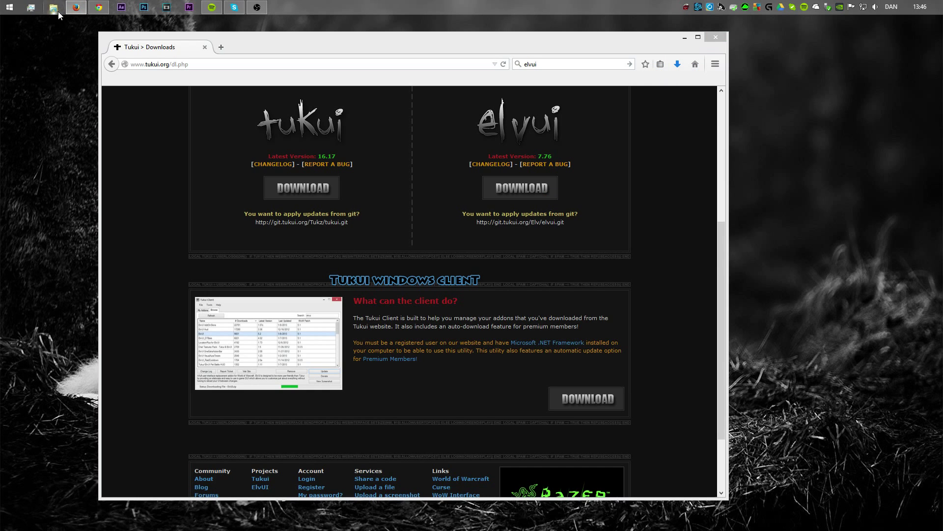
{"action": "double_click", "coordinate": [288, 169]}
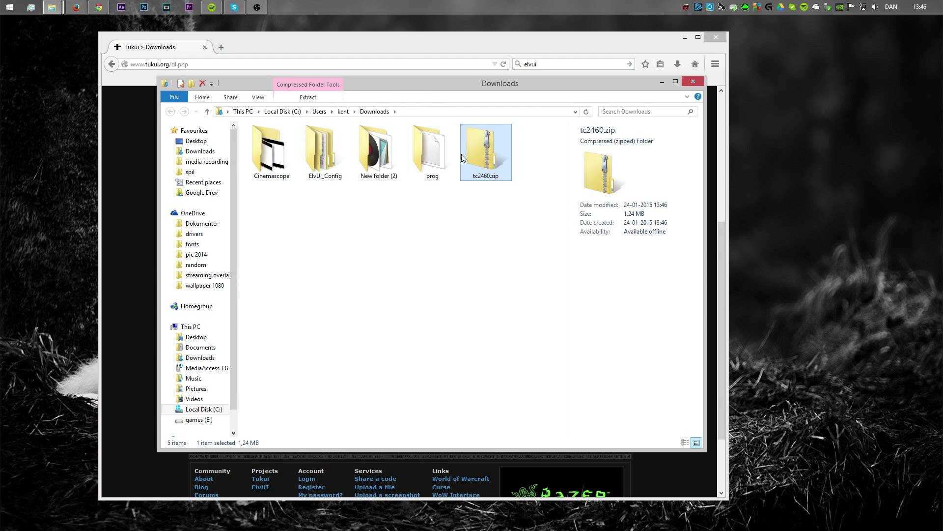
Close the duplicate Downloads window, create 'New folder' and move tc2460.zip into it.
{"action": "mouse_move", "coordinate": [51, 17]}
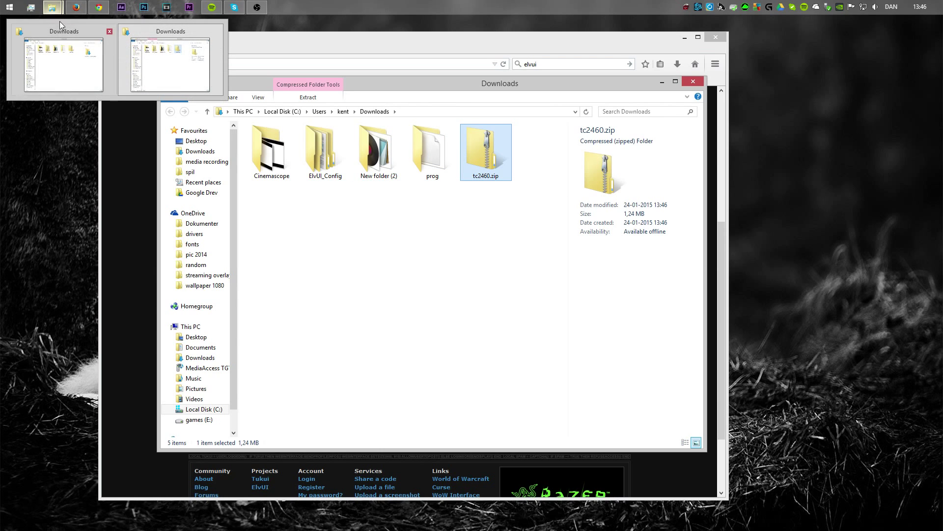
{"action": "left_click", "coordinate": [109, 32]}
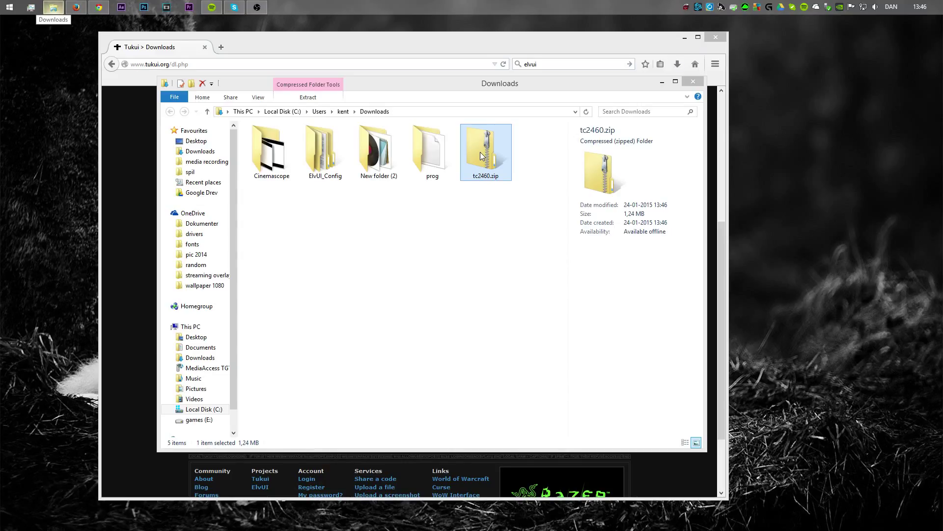
{"action": "right_click", "coordinate": [385, 266]}
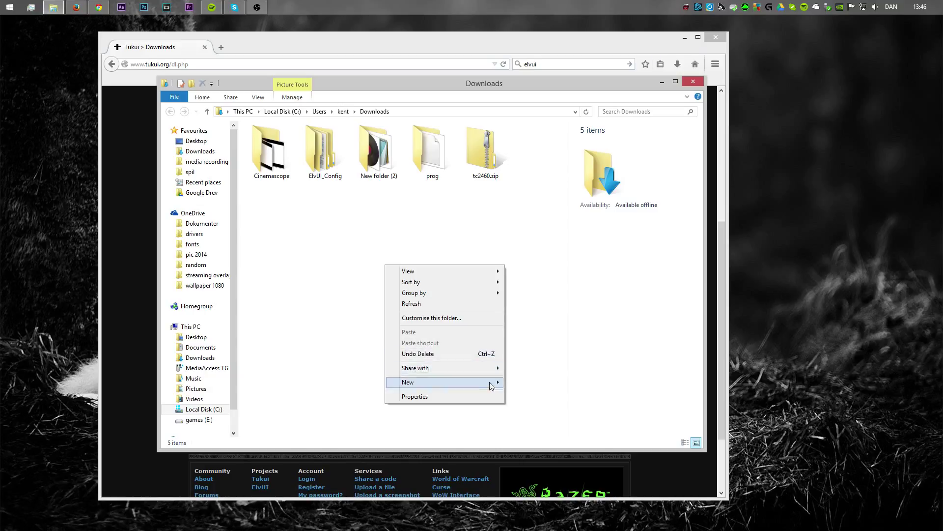
{"action": "mouse_move", "coordinate": [492, 388]}
{"action": "left_click", "coordinate": [521, 383]}
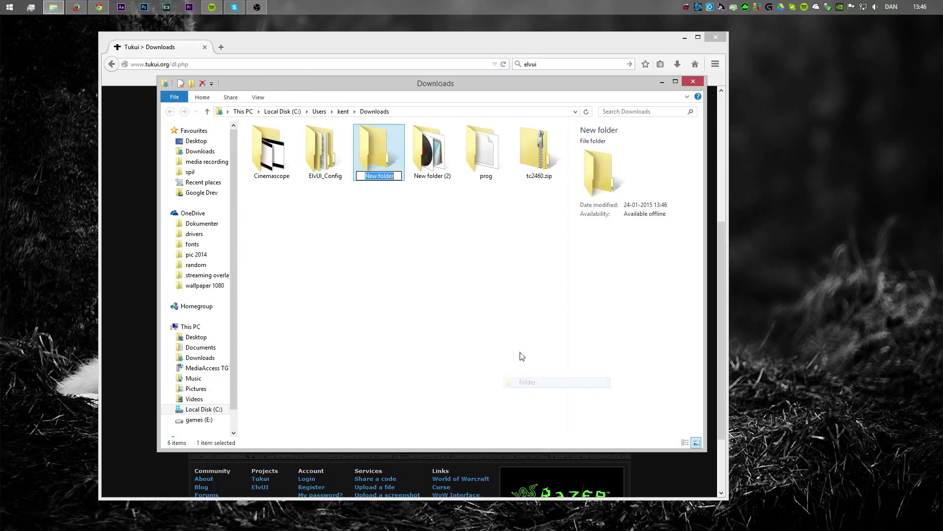
{"action": "left_click", "coordinate": [493, 338]}
{"action": "left_click_drag", "start_coordinate": [539, 153], "coordinate": [377, 171]}
Inside New folder, extract tc2460.zip with 7-Zip 'Udpak her' and select setup.exe.
{"action": "double_click", "coordinate": [377, 171]}
{"action": "left_click", "coordinate": [274, 143]}
{"action": "right_click", "coordinate": [270, 138]}
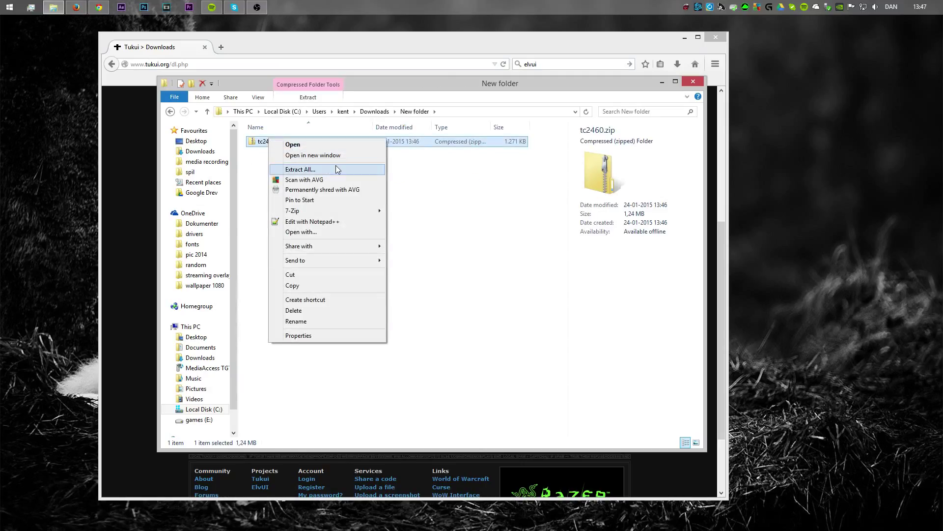
{"action": "mouse_move", "coordinate": [370, 209]}
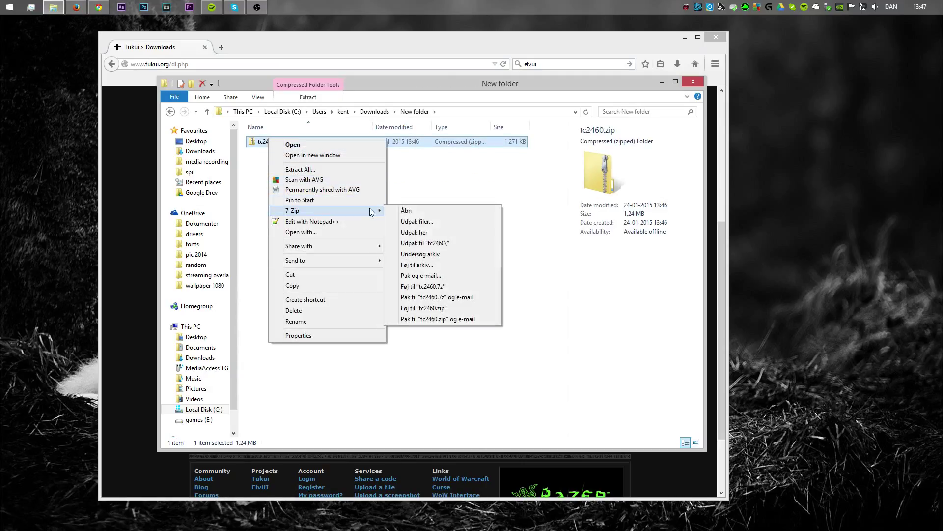
{"action": "left_click", "coordinate": [425, 235]}
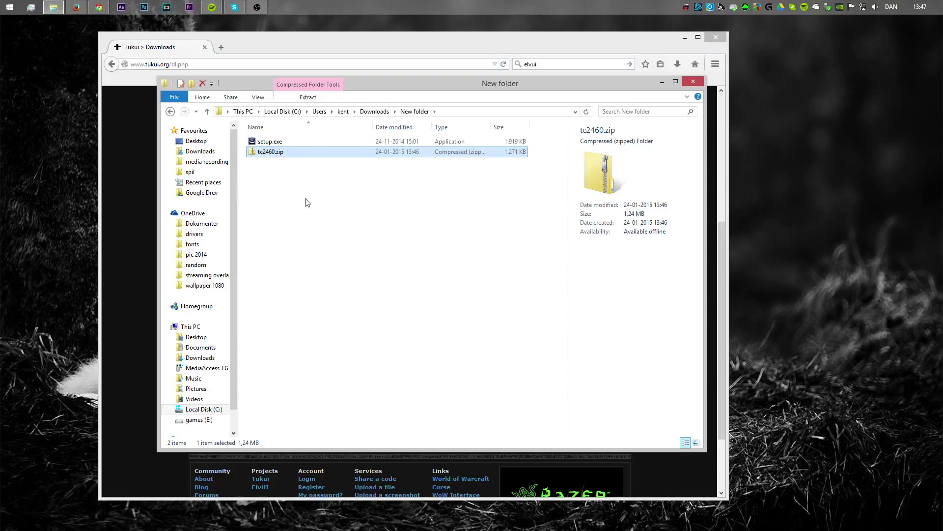
{"action": "left_click", "coordinate": [278, 143]}
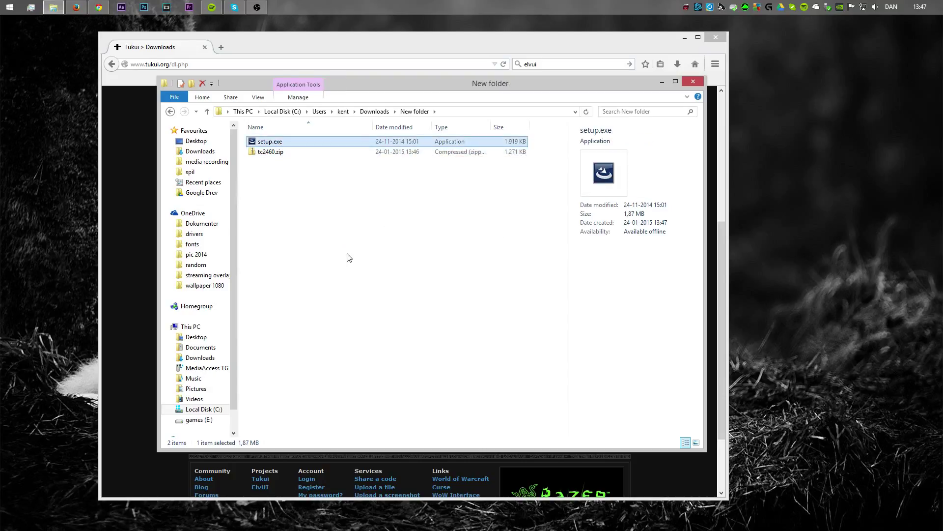
Close the New folder window and the browser, and place the Tukui Client shortcut on the desktop.
{"action": "left_click", "coordinate": [686, 85]}
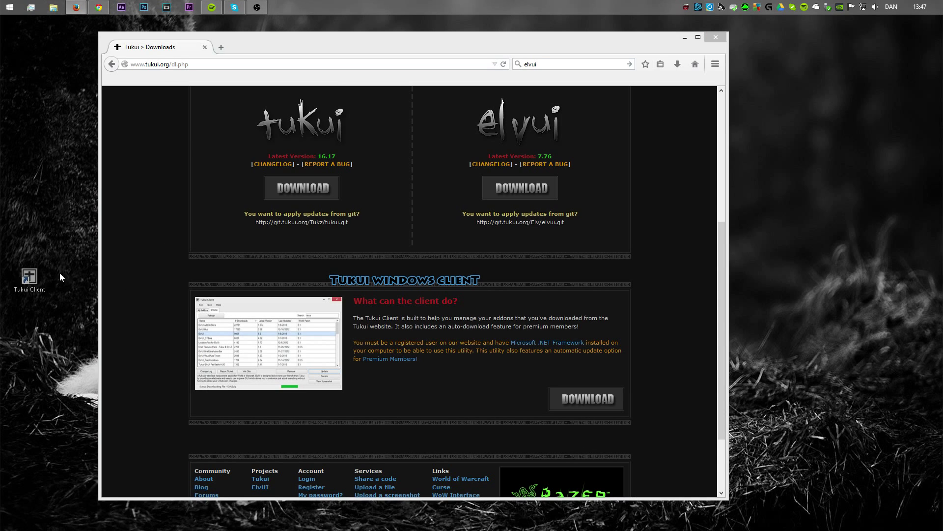
{"action": "left_click_drag", "start_coordinate": [89, 260], "coordinate": [55, 152]}
{"action": "left_click_drag", "start_coordinate": [362, 52], "coordinate": [565, 46]}
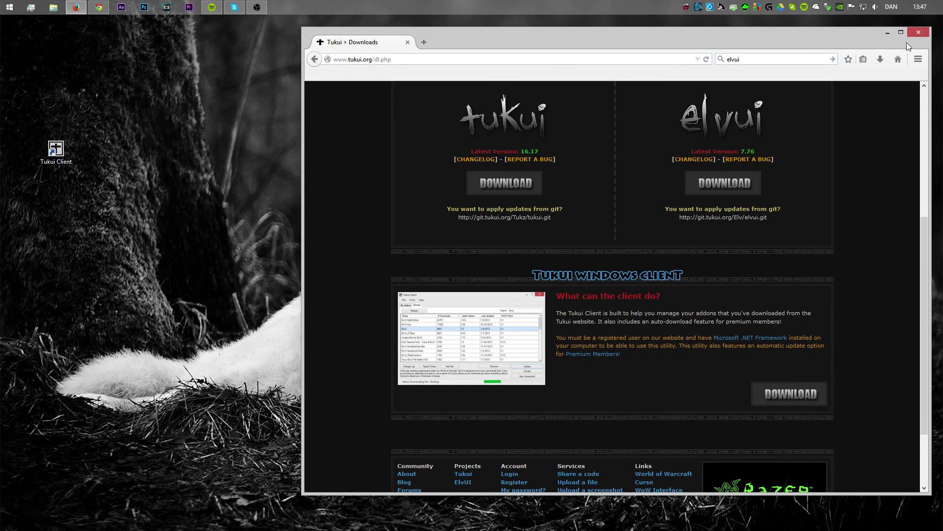
{"action": "left_click", "coordinate": [918, 32]}
{"action": "left_click_drag", "start_coordinate": [69, 155], "coordinate": [406, 156]}
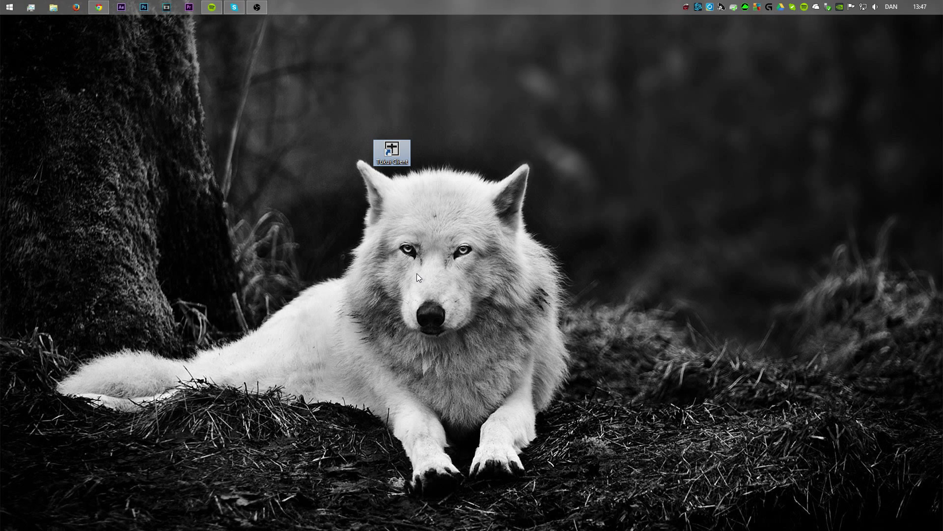
Launch Tukui Client, centre its window, and log out via File > Logout.
{"action": "key", "text": "Return"}
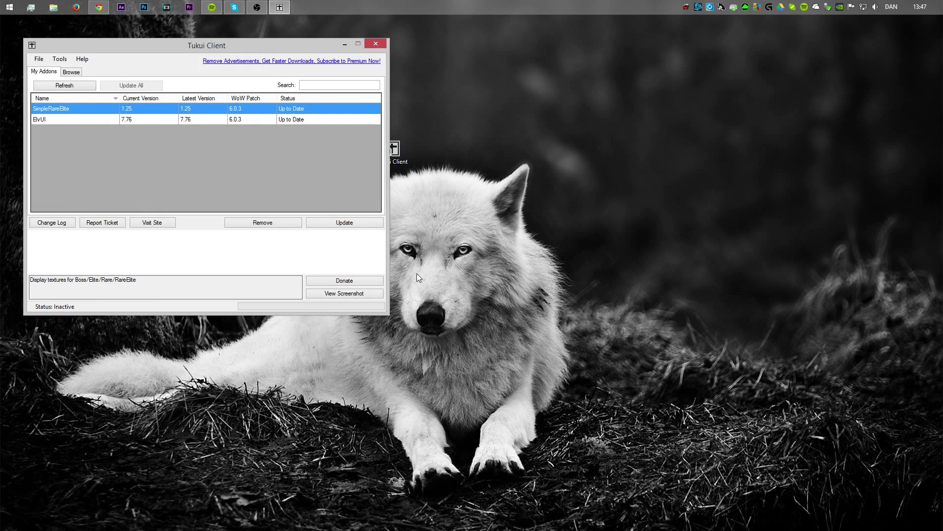
{"action": "left_click_drag", "start_coordinate": [181, 51], "coordinate": [303, 88]}
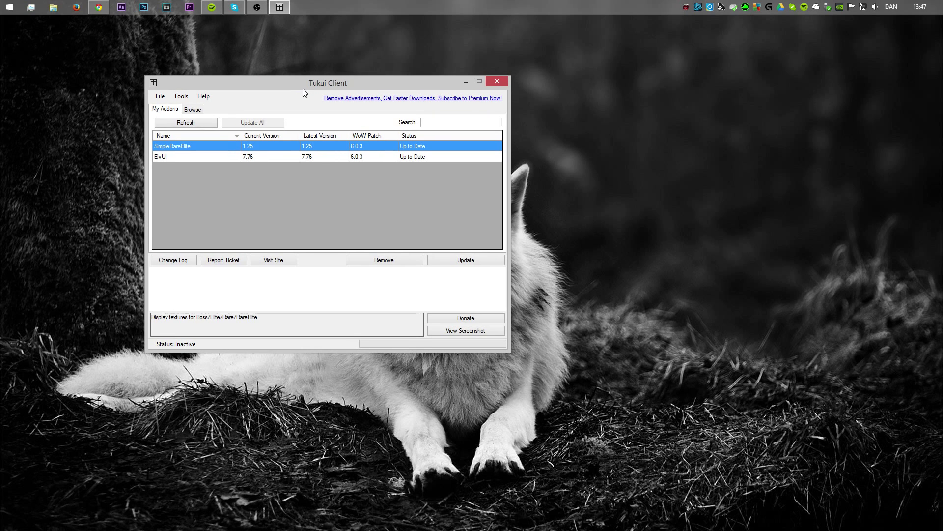
{"action": "left_click", "coordinate": [160, 96]}
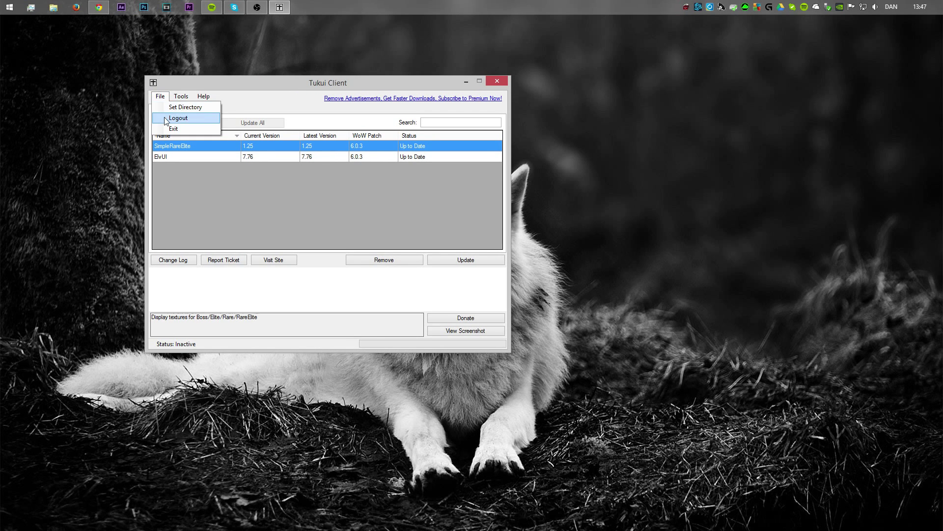
{"action": "left_click", "coordinate": [164, 116]}
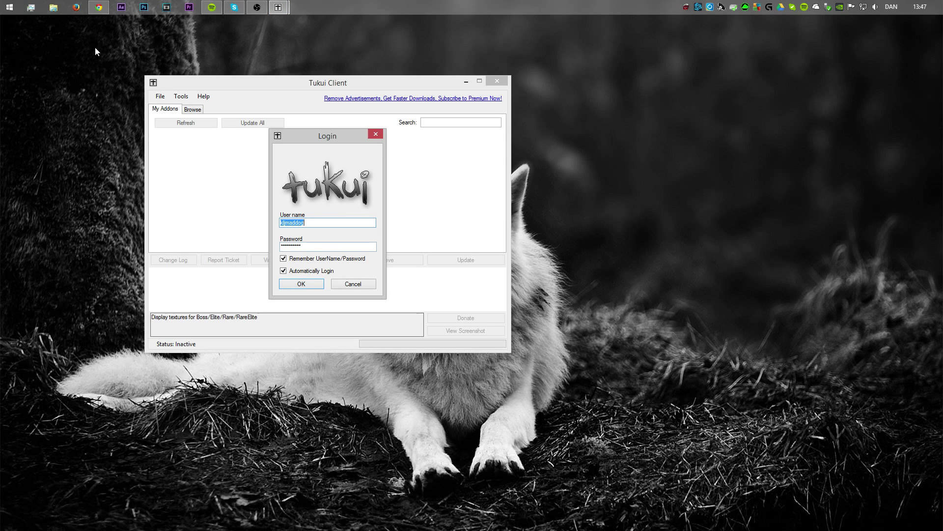
{"action": "left_click", "coordinate": [77, 7]}
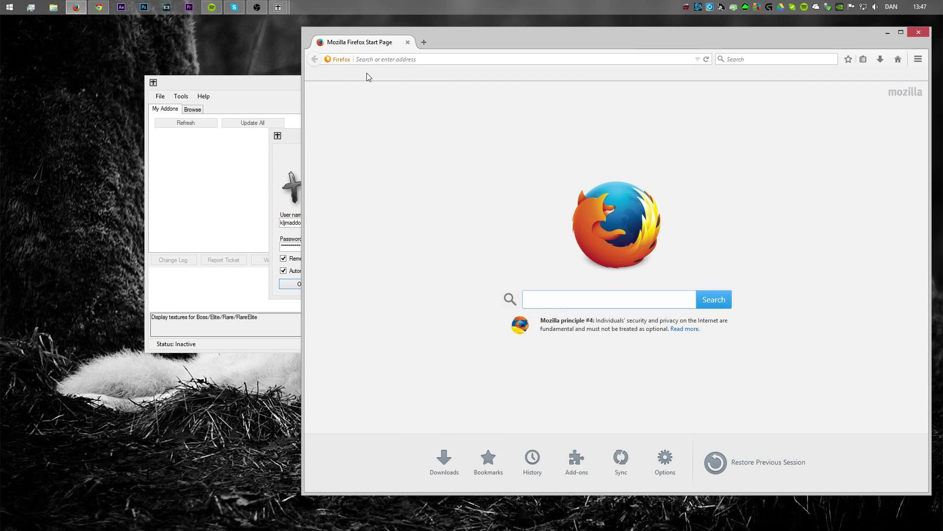
{"action": "left_click", "coordinate": [365, 63]}
{"action": "type", "text": "elv"}
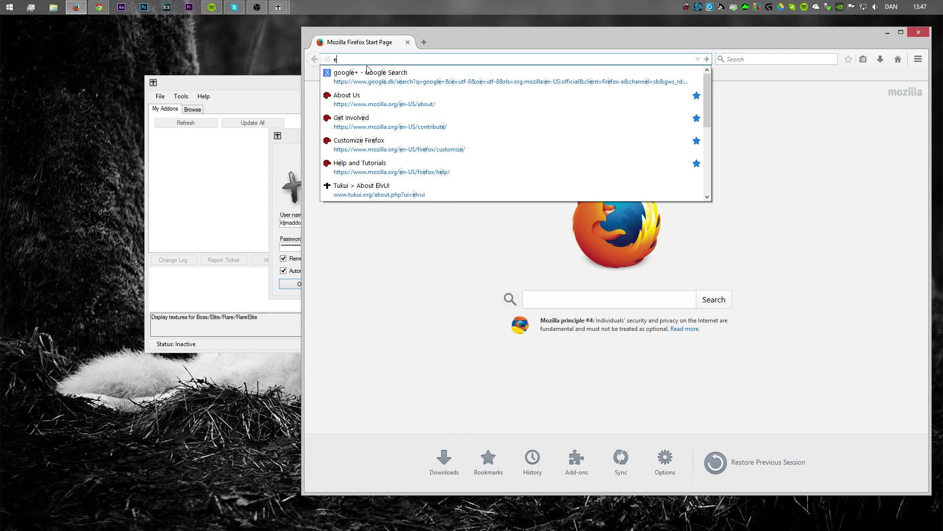
{"action": "left_click", "coordinate": [366, 67]}
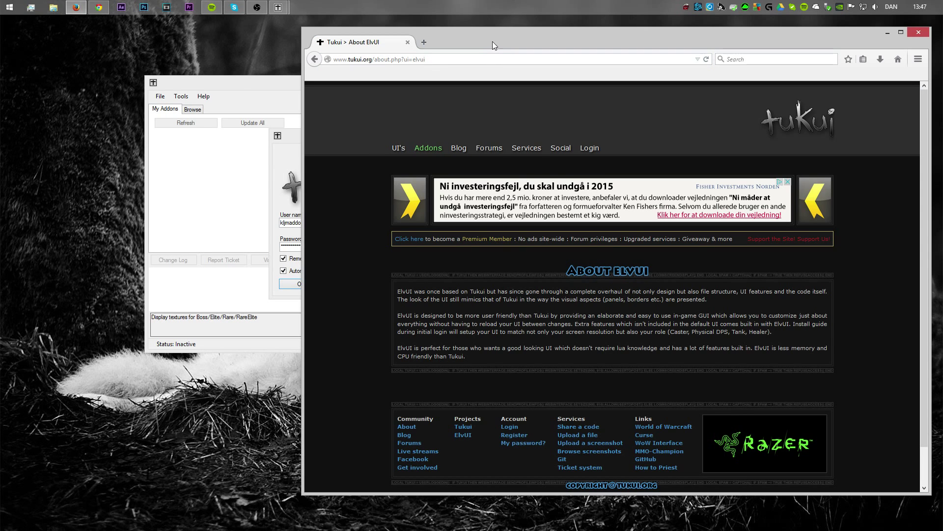
{"action": "left_click_drag", "start_coordinate": [495, 33], "coordinate": [444, 31]}
{"action": "left_click", "coordinate": [538, 149]}
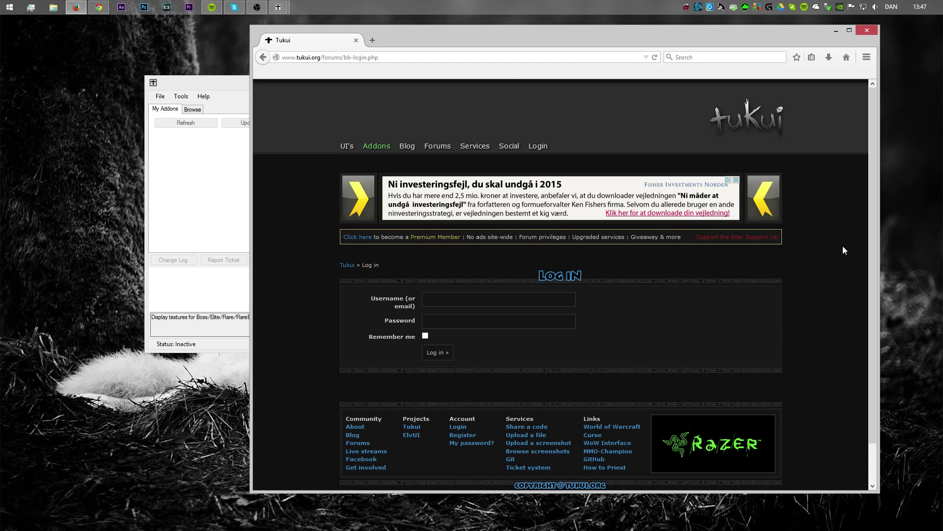
{"action": "left_click", "coordinate": [834, 32]}
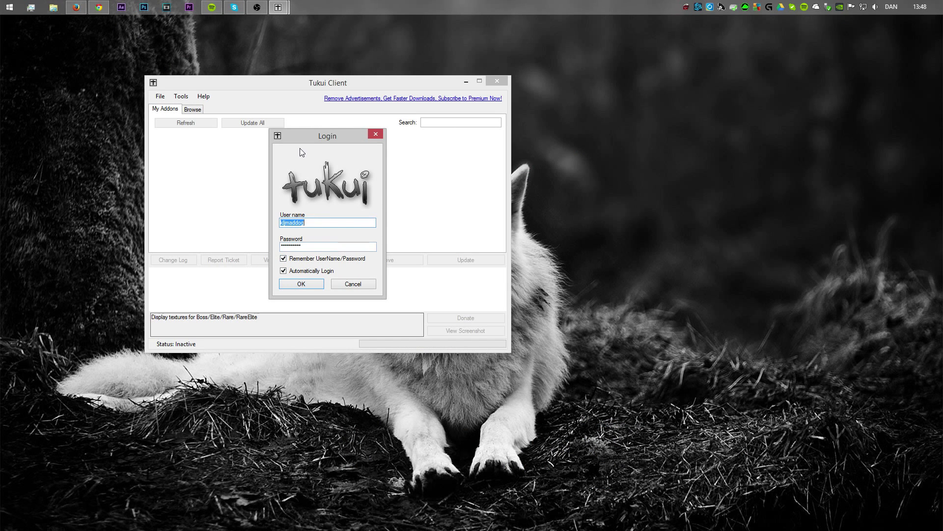
Log in with the saved credentials and return to My Addons showing SimpleRareElite 1.25 and ElvUI 7.76.
{"action": "left_click", "coordinate": [302, 285]}
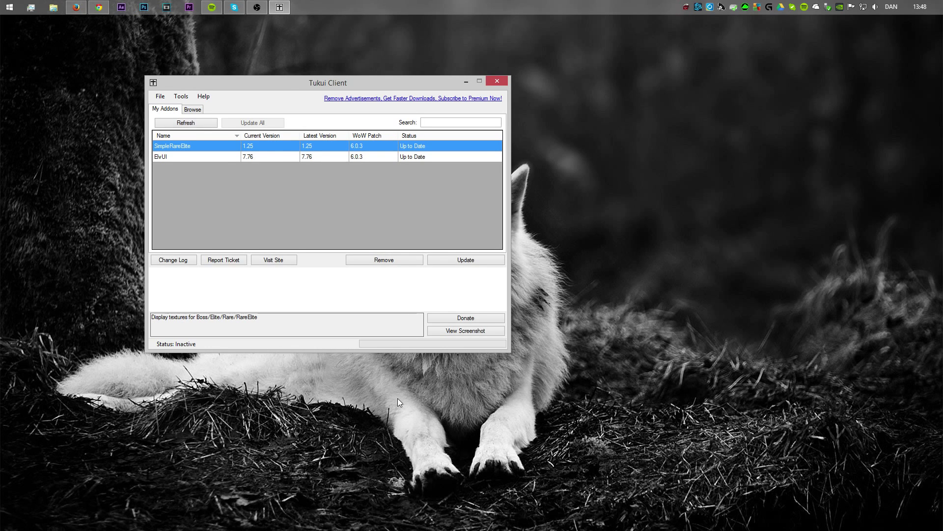
{"action": "left_click_drag", "start_coordinate": [287, 87], "coordinate": [307, 107]}
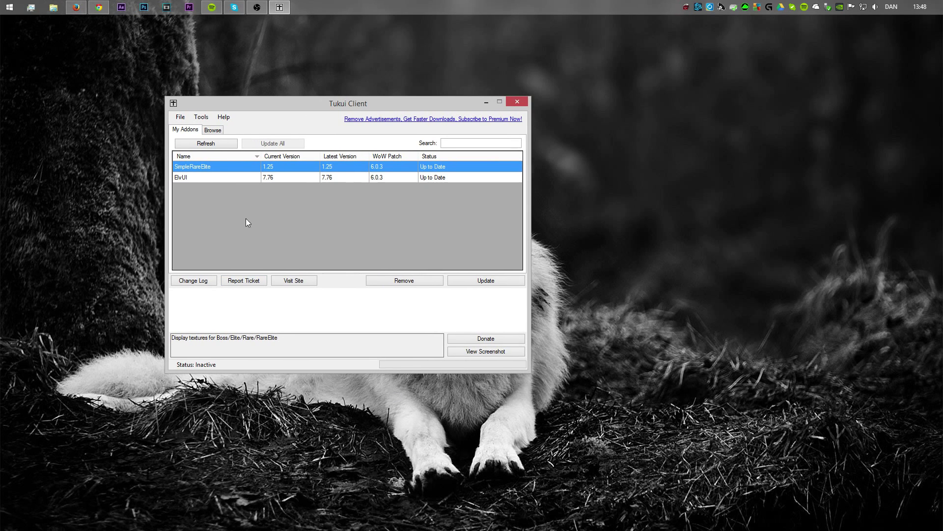
{"action": "left_click", "coordinate": [212, 130]}
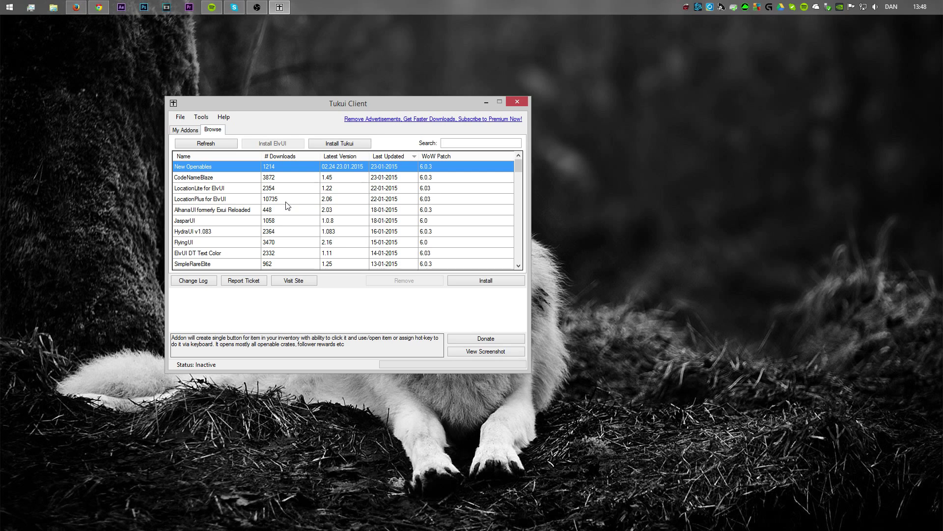
{"action": "left_click", "coordinate": [183, 131]}
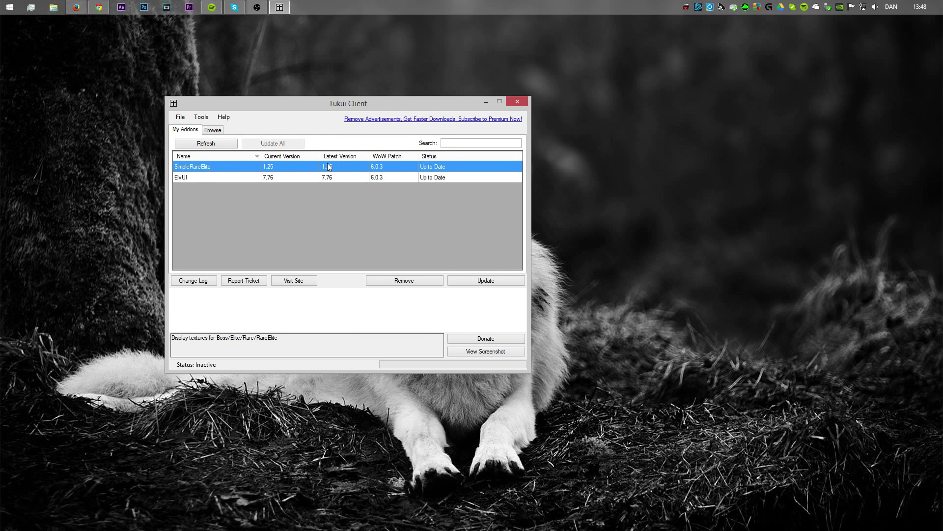
Select the ElvUI row to see version 7.76 for patch 6.0.3 marked Up to Date.
{"action": "left_click", "coordinate": [206, 178]}
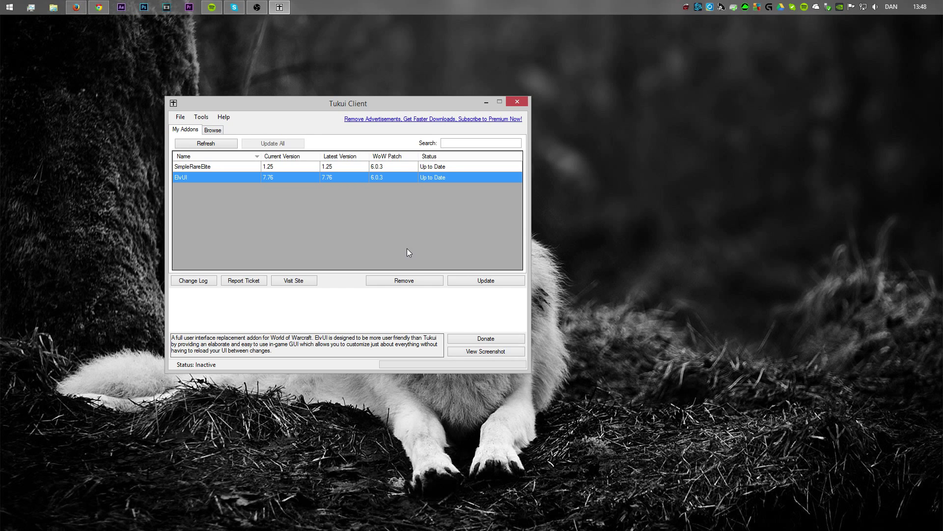
{"action": "left_click_drag", "start_coordinate": [277, 105], "coordinate": [317, 120]}
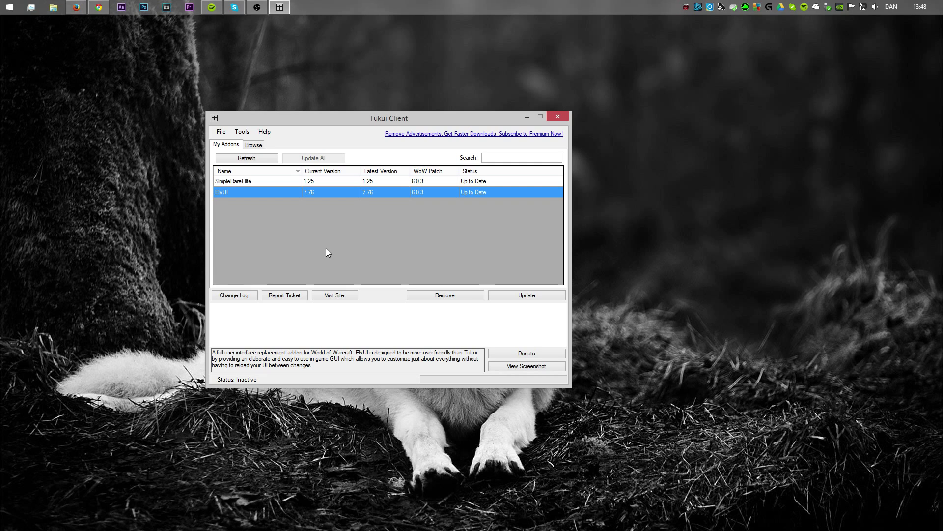
Switch to the Browse tab and scroll to addons like ElvUI CustomTweaks 1.12 and BenikUI v2 2.10.
{"action": "left_click", "coordinate": [252, 145]}
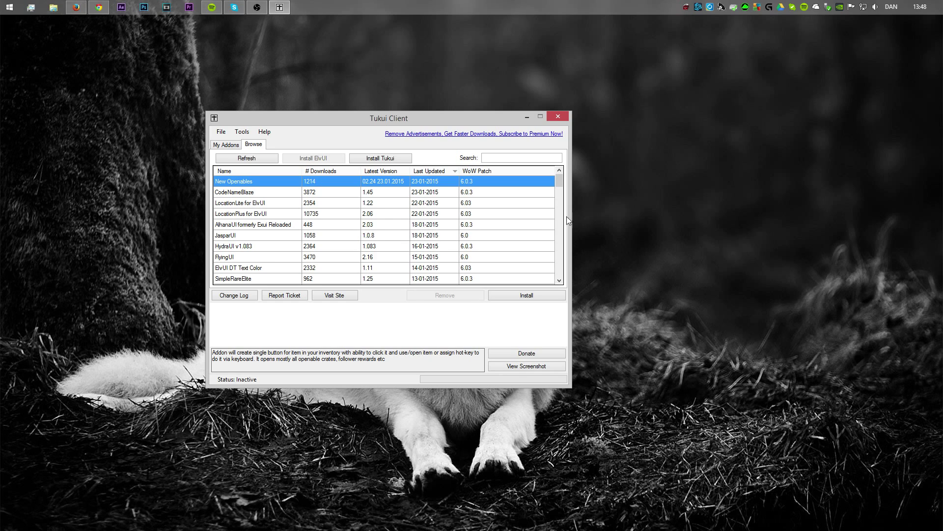
{"action": "mouse_move", "coordinate": [561, 184]}
{"action": "left_mouse_down"}
{"action": "mouse_move", "coordinate": [567, 270]}
{"action": "mouse_move", "coordinate": [545, 186]}
{"action": "mouse_move", "coordinate": [559, 181]}
{"action": "left_mouse_up"}
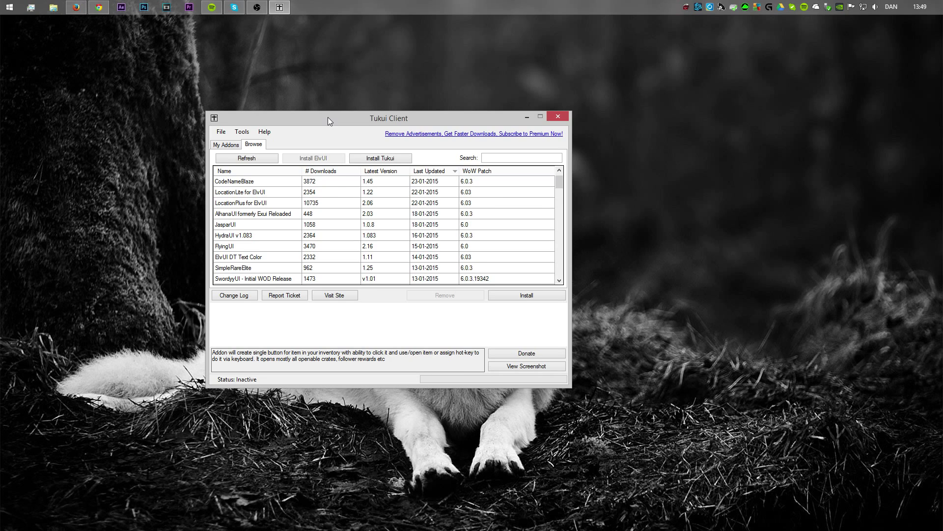
{"action": "left_click_drag", "start_coordinate": [328, 117], "coordinate": [387, 109]}
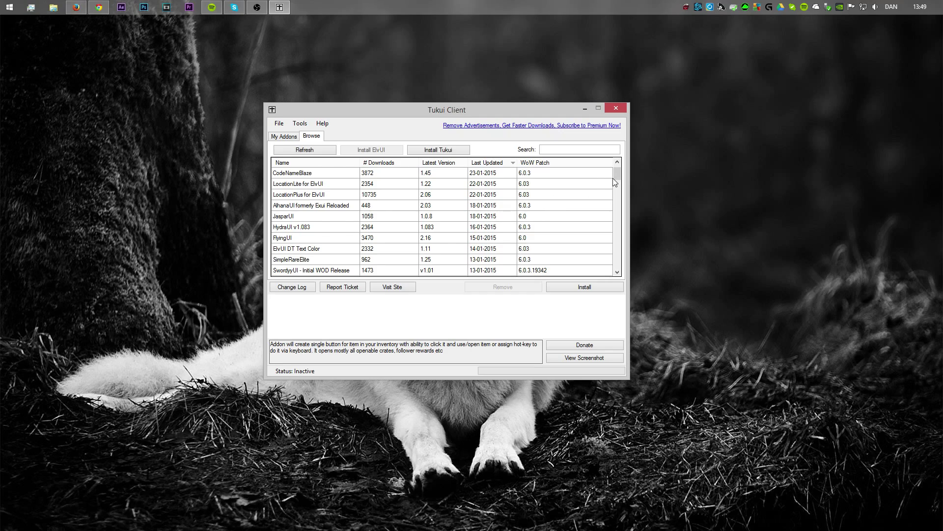
{"action": "left_click_drag", "start_coordinate": [612, 179], "coordinate": [612, 191]}
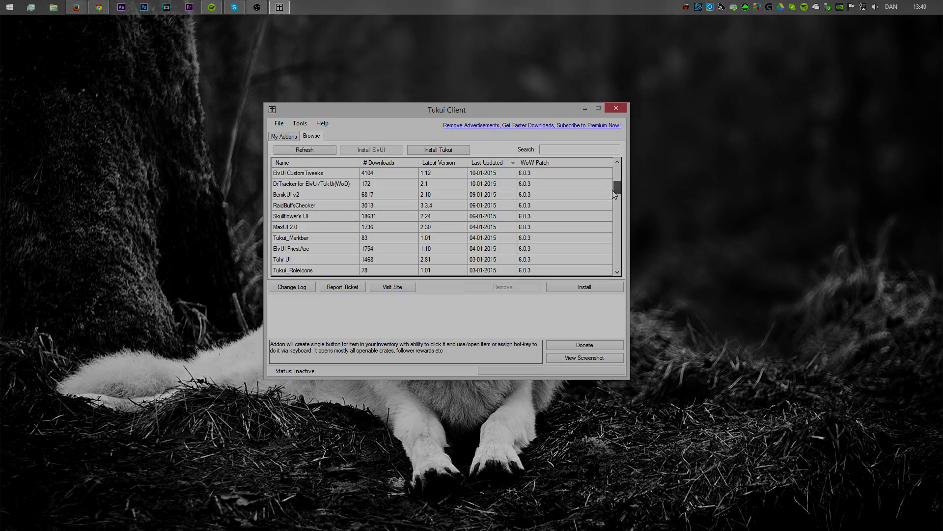